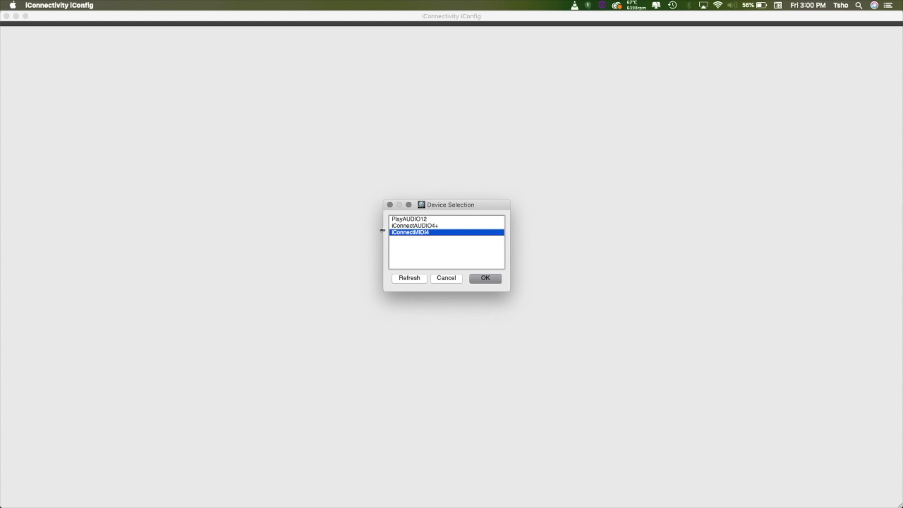
Choose iConnectMIDI4 from the device list as the device to configure.
{"action": "left_click", "coordinate": [486, 281]}
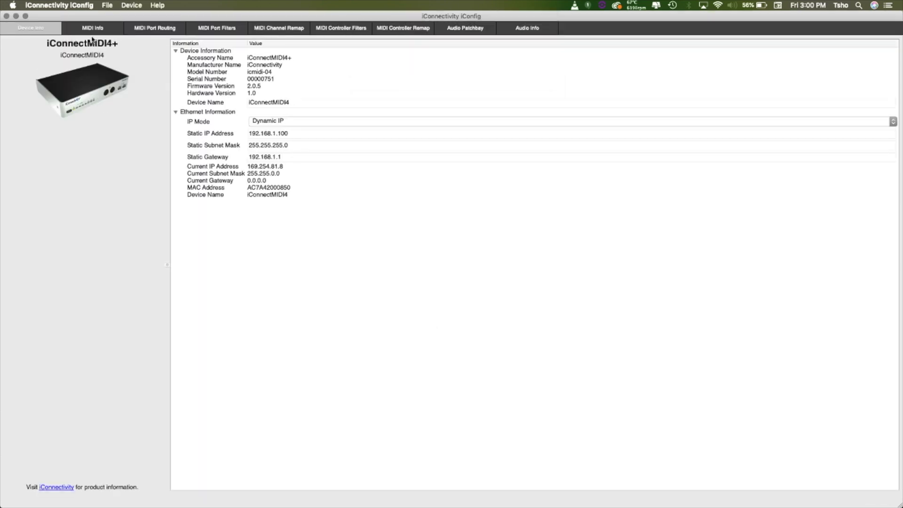
Show the iConnectMIDI4+ MIDI Info page and scroll down to the Ethernet Jack 1 sessions.
{"action": "left_click", "coordinate": [95, 29]}
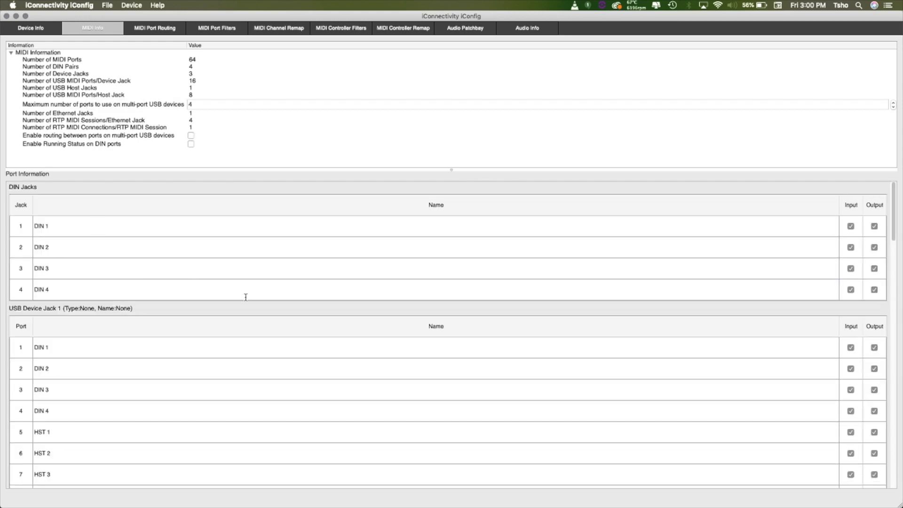
{"action": "scroll", "coordinate": [373, 338], "scroll_direction": "down", "scroll_amount": 20}
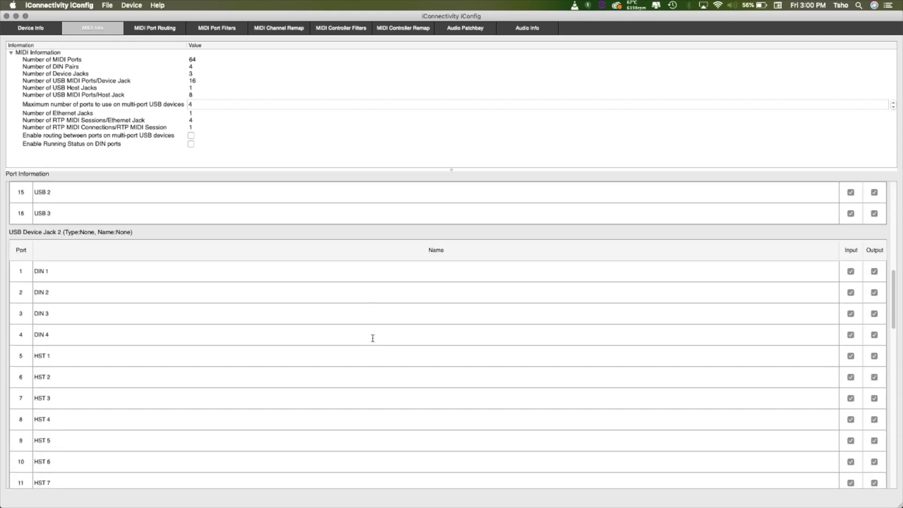
{"action": "scroll", "coordinate": [649, 442], "scroll_direction": "down", "scroll_amount": 15}
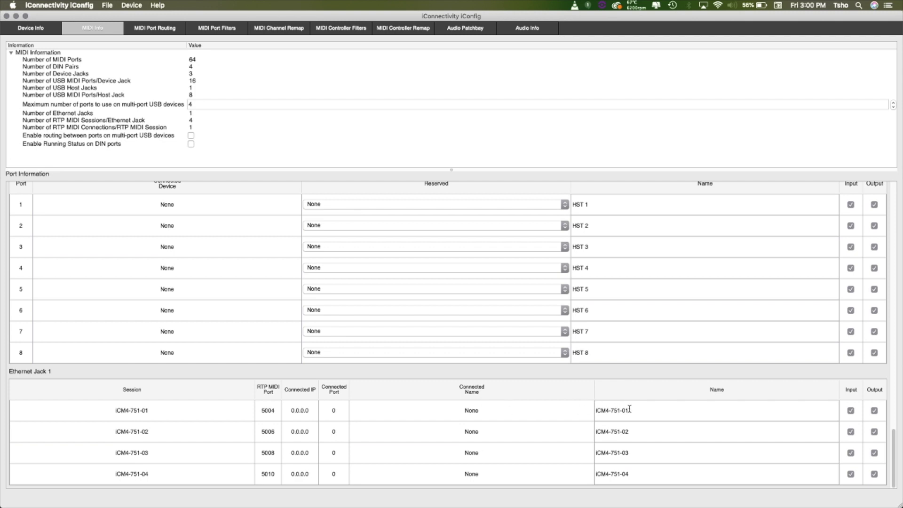
Select the first Ethernet session name, iCM4-751-01, to copy it.
{"action": "double_click", "coordinate": [629, 409]}
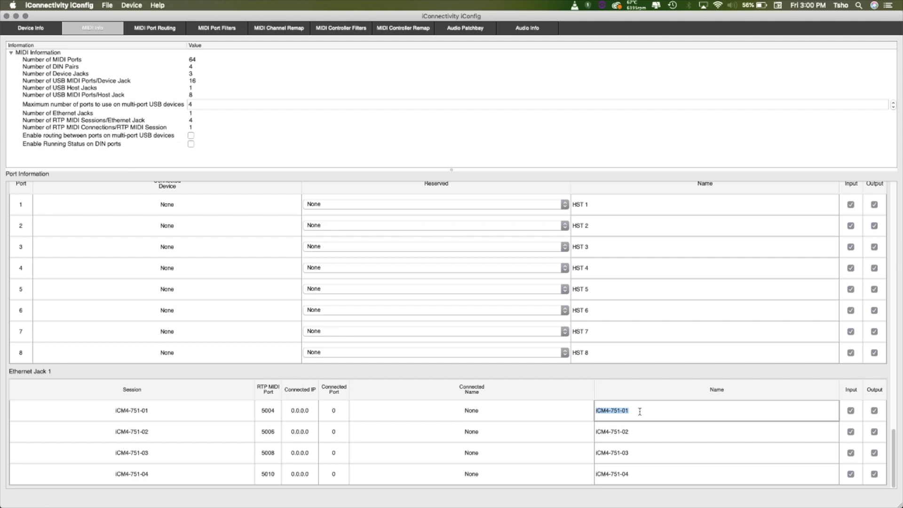
{"action": "left_click", "coordinate": [607, 410]}
{"action": "left_click_drag", "start_coordinate": [609, 412], "coordinate": [598, 412]}
Quit iConnectivity iConfig and launch RTPMIDISetup.app from the desktop.
{"action": "left_click", "coordinate": [51, 7]}
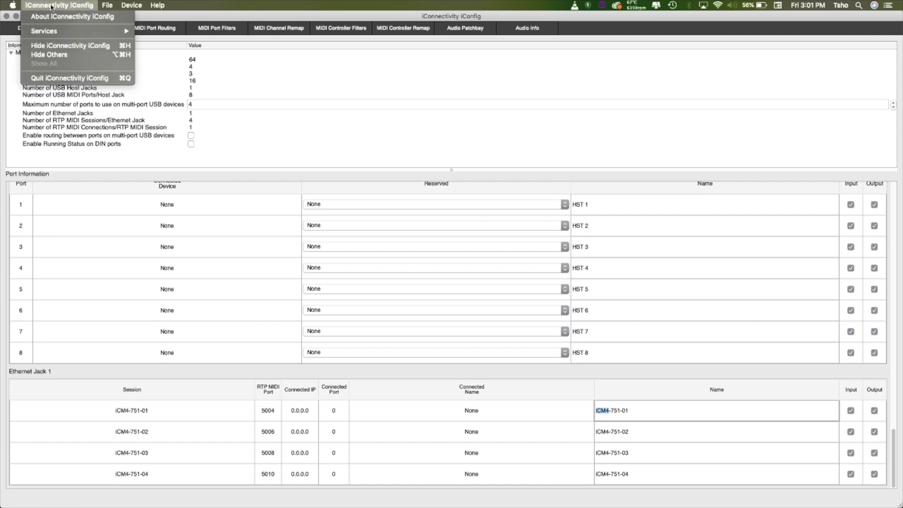
{"action": "left_click", "coordinate": [68, 80]}
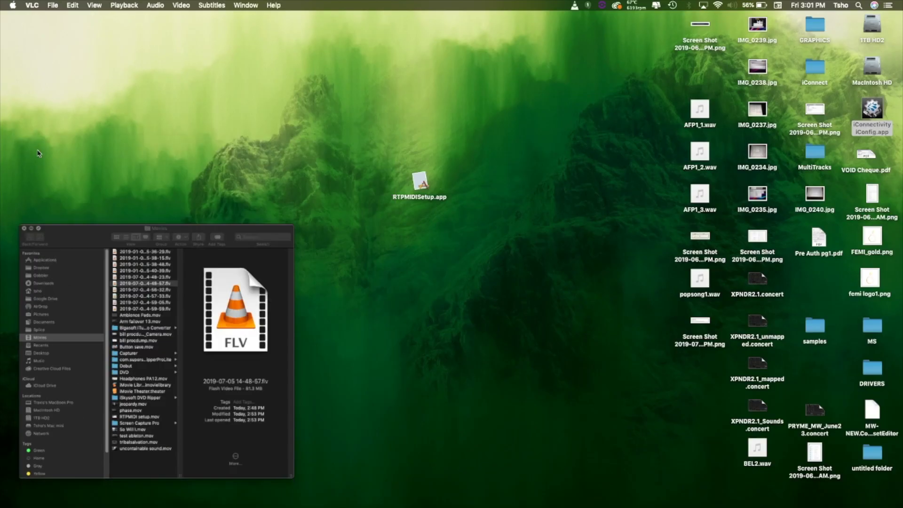
{"action": "left_click", "coordinate": [411, 183]}
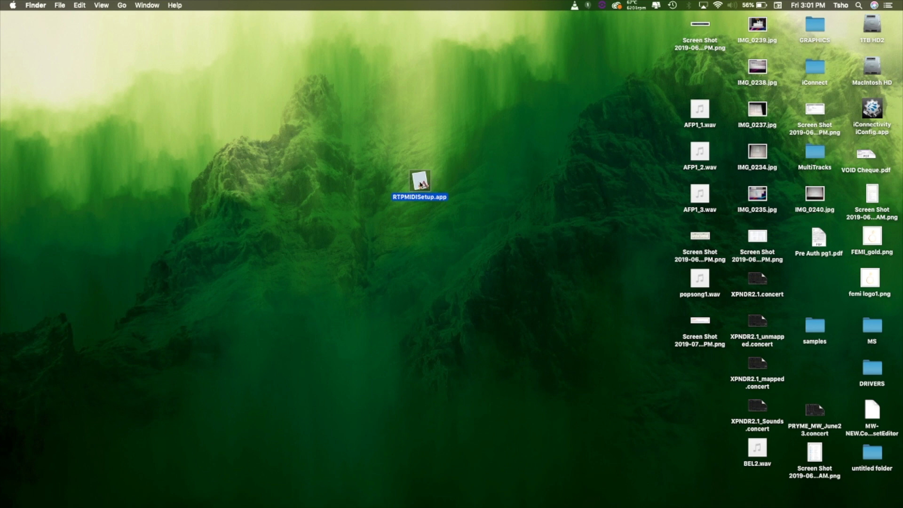
{"action": "double_click", "coordinate": [420, 180]}
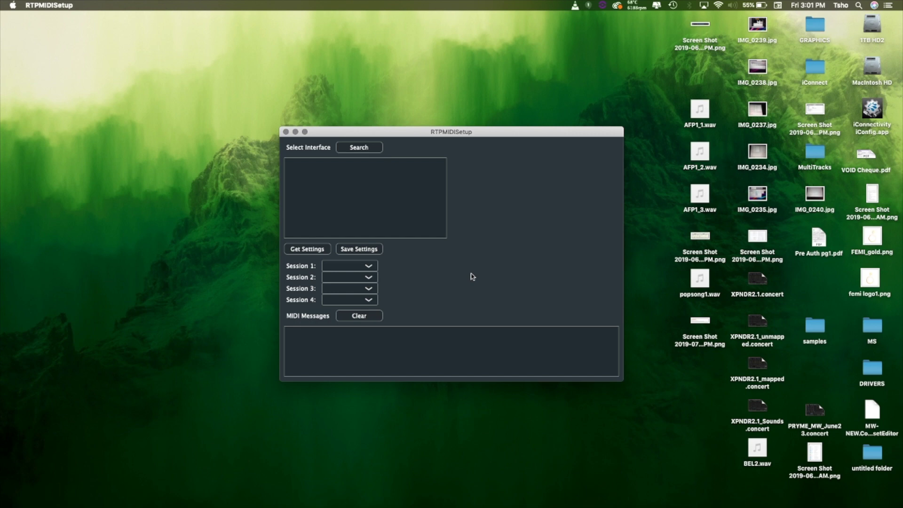
Search for interfaces, pick PlayAUDIO12, and load its current session settings.
{"action": "left_click", "coordinate": [366, 149]}
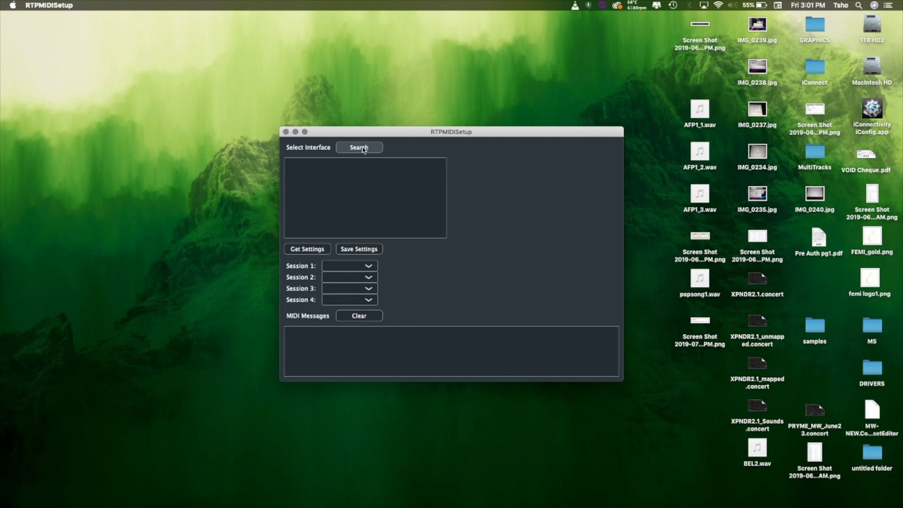
{"action": "left_click", "coordinate": [349, 149]}
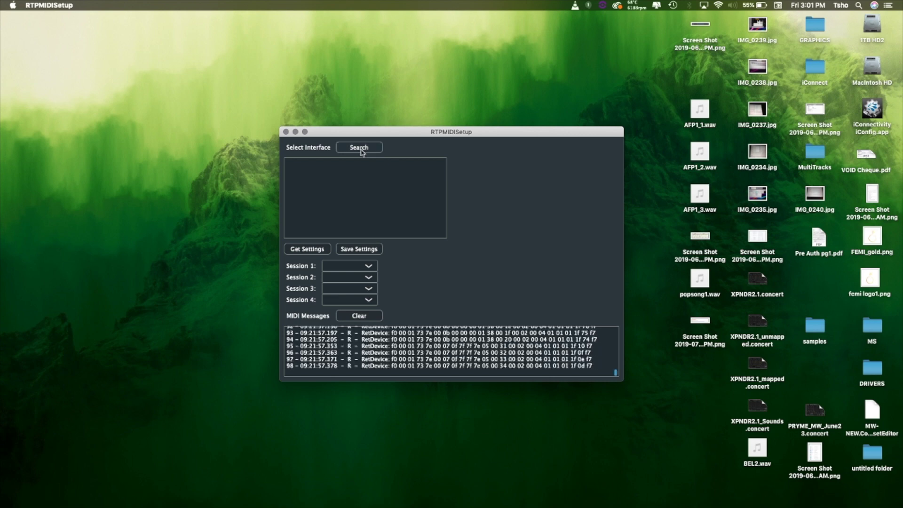
{"action": "left_click", "coordinate": [326, 174]}
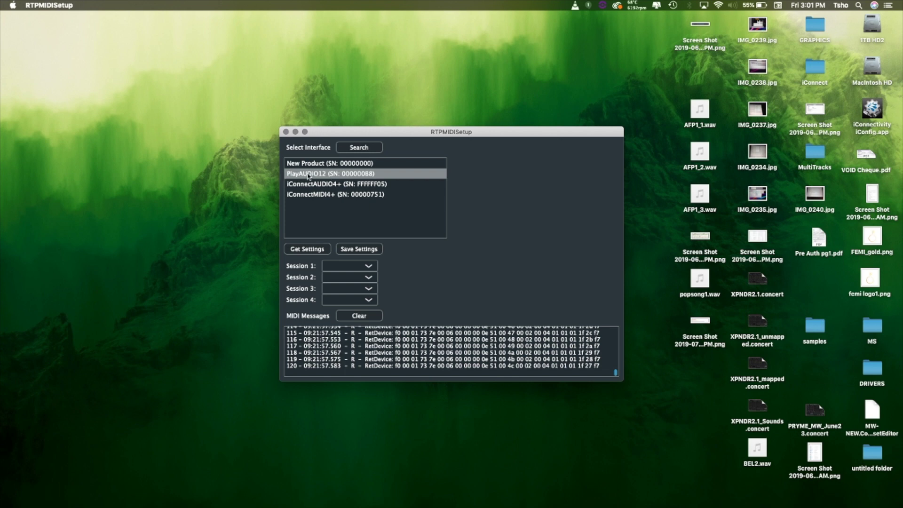
{"action": "left_click", "coordinate": [307, 251]}
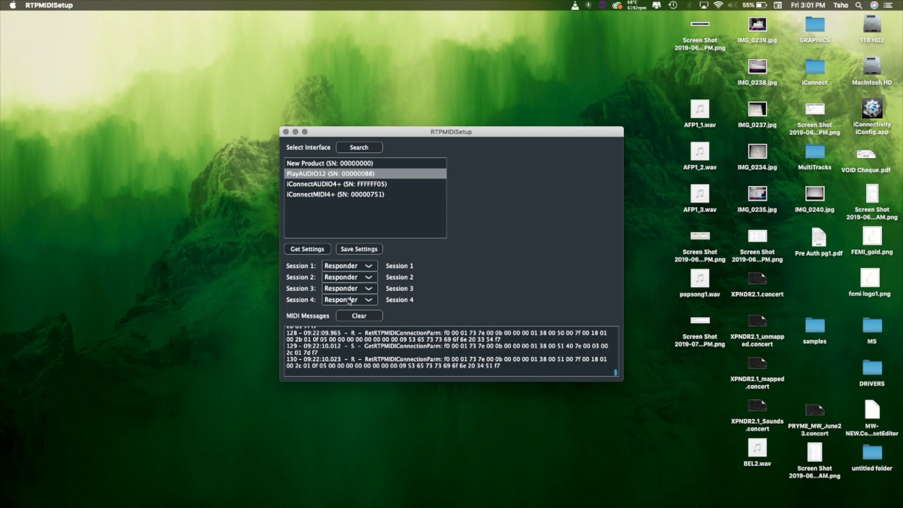
Set PlayAUDIO12 sessions 1, 2, 3 and 4 to Initiator mode.
{"action": "left_click", "coordinate": [359, 277]}
{"action": "left_click", "coordinate": [343, 287]}
{"action": "left_click", "coordinate": [344, 289]}
{"action": "left_click", "coordinate": [342, 288]}
{"action": "left_click", "coordinate": [342, 289]}
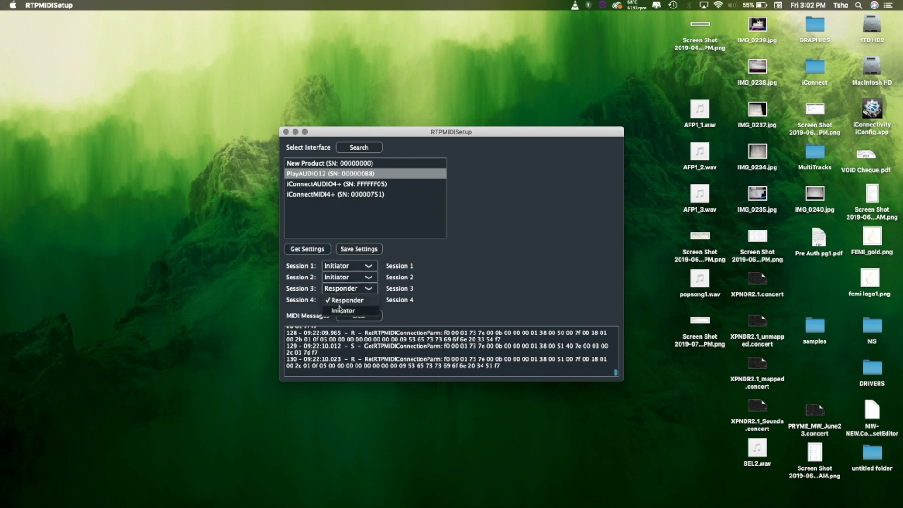
{"action": "left_click", "coordinate": [342, 311]}
{"action": "left_click", "coordinate": [342, 300]}
{"action": "left_click", "coordinate": [342, 322]}
Paste the copied session name into all four session targets, as ICM4-751-01 to ICM4-751-04.
{"action": "double_click", "coordinate": [398, 266]}
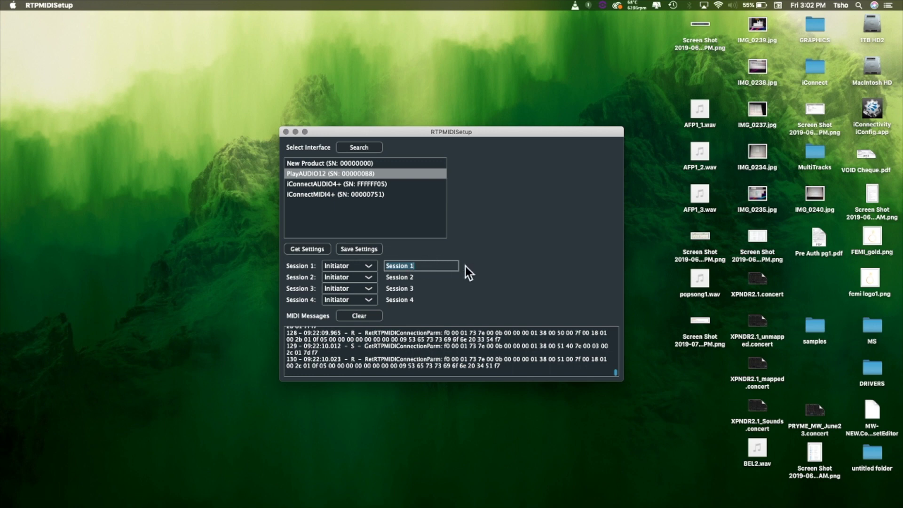
{"action": "type", "text": "ICM4-751-01"}
{"action": "double_click", "coordinate": [407, 277]}
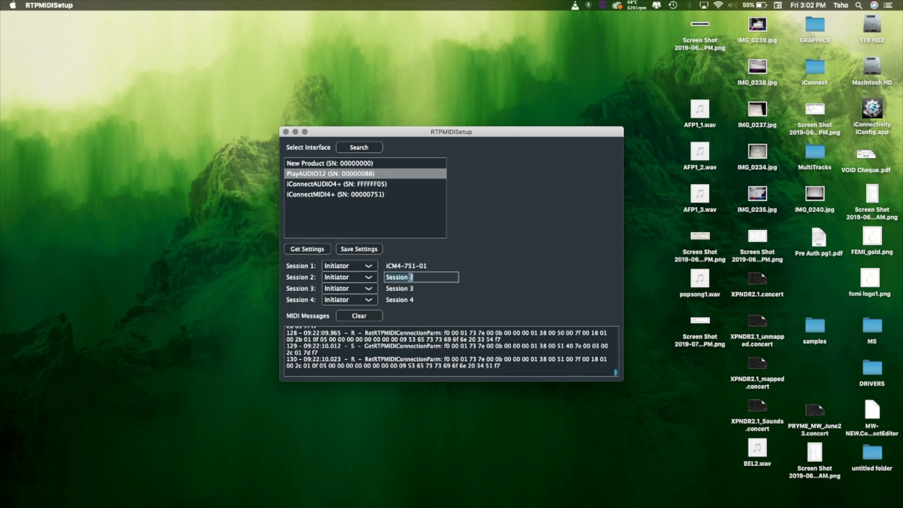
{"action": "type", "text": "ICM4-751-01"}
{"action": "double_click", "coordinate": [408, 289]}
{"action": "type", "text": "ICM4-751-01"}
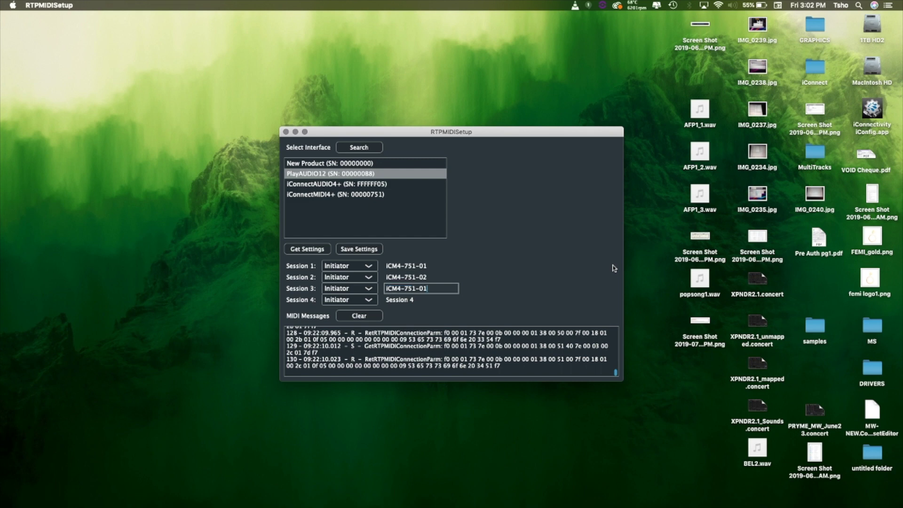
{"action": "double_click", "coordinate": [412, 302]}
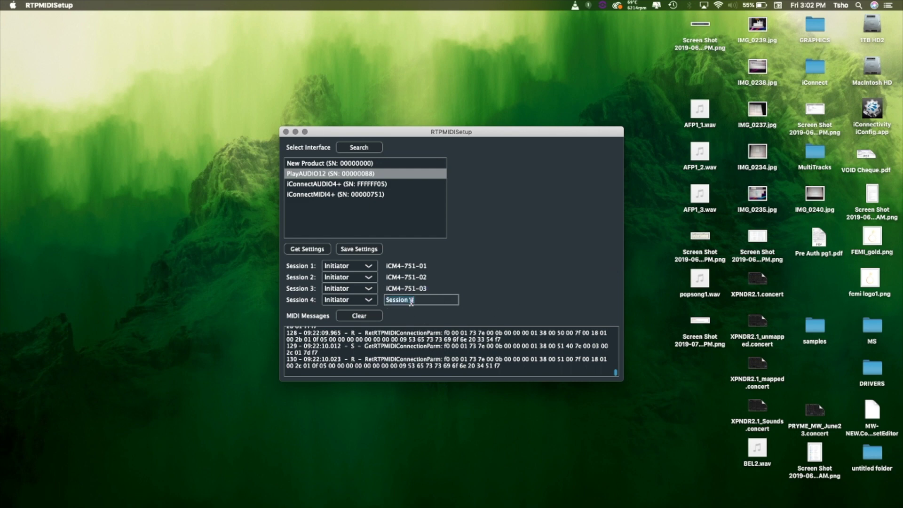
{"action": "type", "text": "ICM4-751-01"}
Confirm the ICM4-751-04 name, save the settings to PlayAUDIO12, and close RTPMIDISetup.
{"action": "left_click", "coordinate": [483, 289]}
{"action": "left_click", "coordinate": [368, 250]}
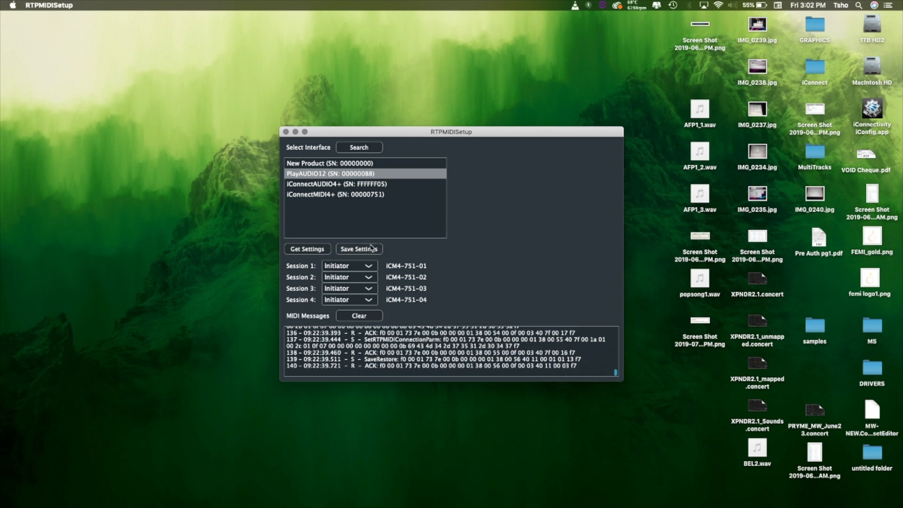
{"action": "left_click", "coordinate": [286, 133]}
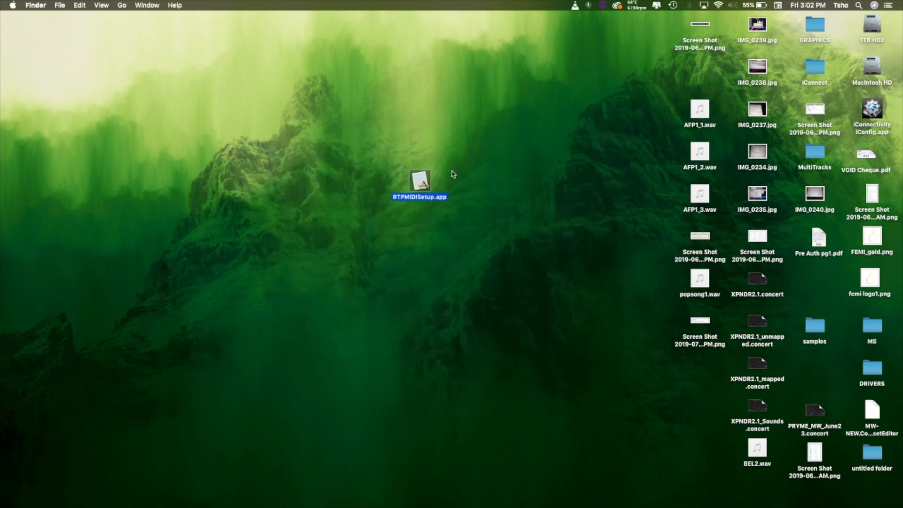
Relaunch iConnectivity iConfig.app from the desktop.
{"action": "left_click", "coordinate": [504, 193]}
{"action": "mouse_move", "coordinate": [1, 213]}
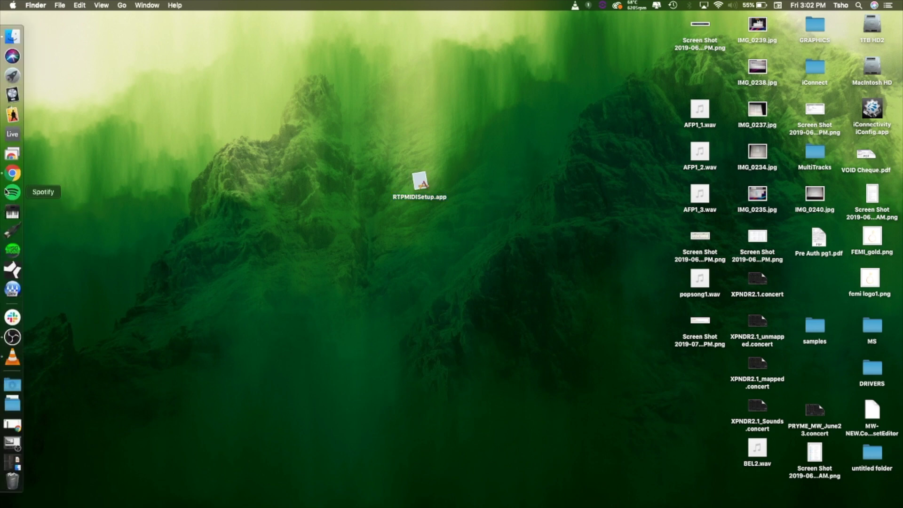
{"action": "left_click", "coordinate": [874, 125]}
{"action": "left_click", "coordinate": [874, 125]}
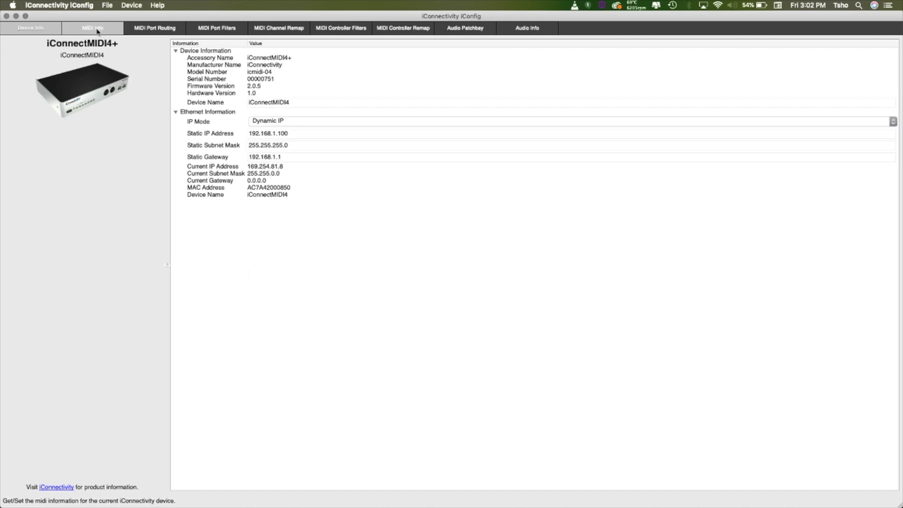
Verify on MIDI Info that sessions link to PA12-0B8-01 to -04 at 169.254.193.48.
{"action": "left_click", "coordinate": [97, 30]}
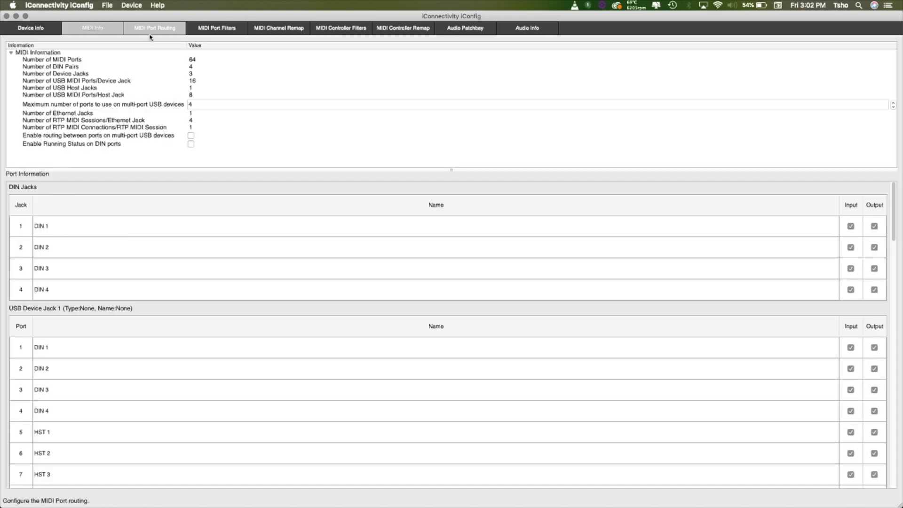
{"action": "scroll", "coordinate": [890, 244], "scroll_direction": "down", "scroll_amount": 4}
{"action": "scroll", "coordinate": [890, 279], "scroll_direction": "down", "scroll_amount": 10}
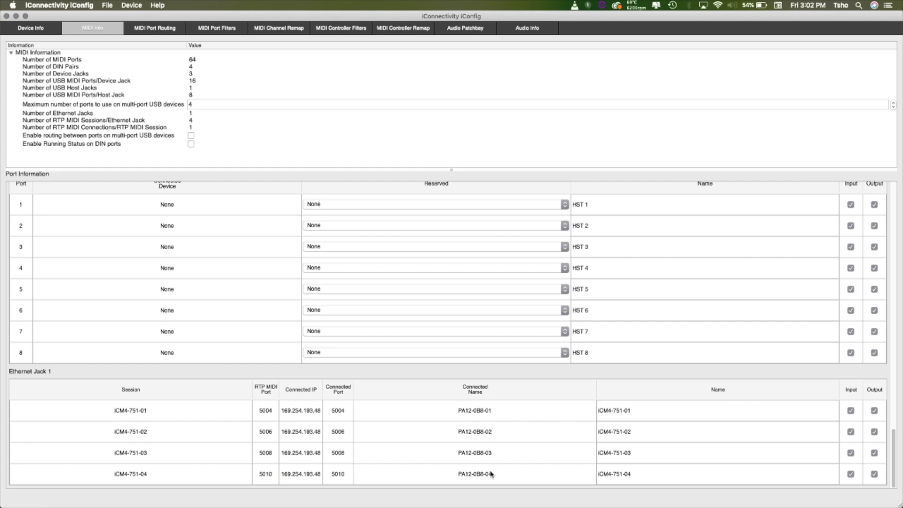
{"action": "mouse_move", "coordinate": [1, 278]}
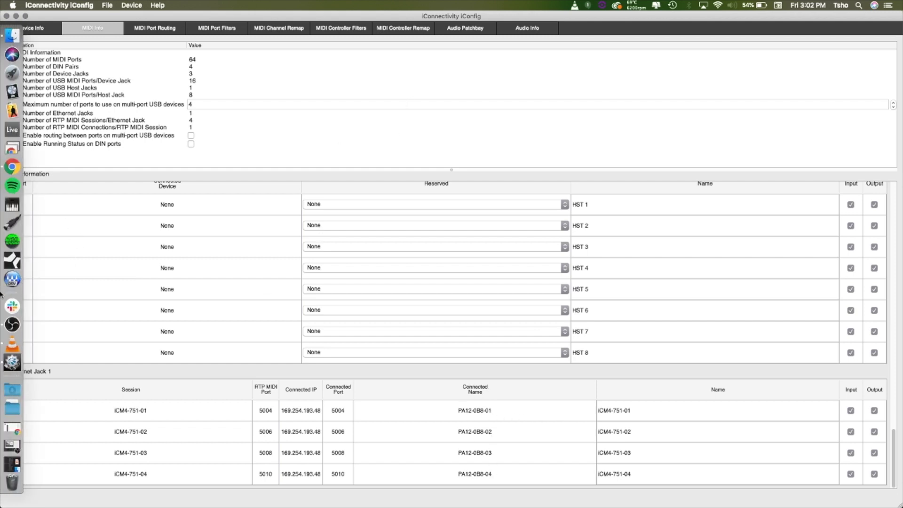